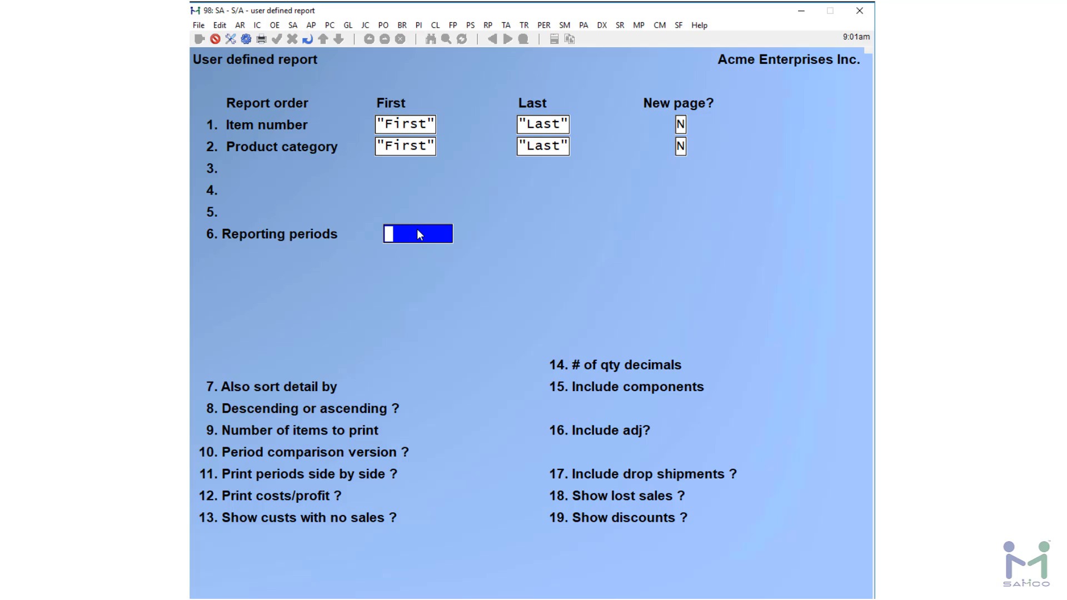
pyautogui.write('1818')
pyautogui.press('Return')
pyautogui.press('Escape')
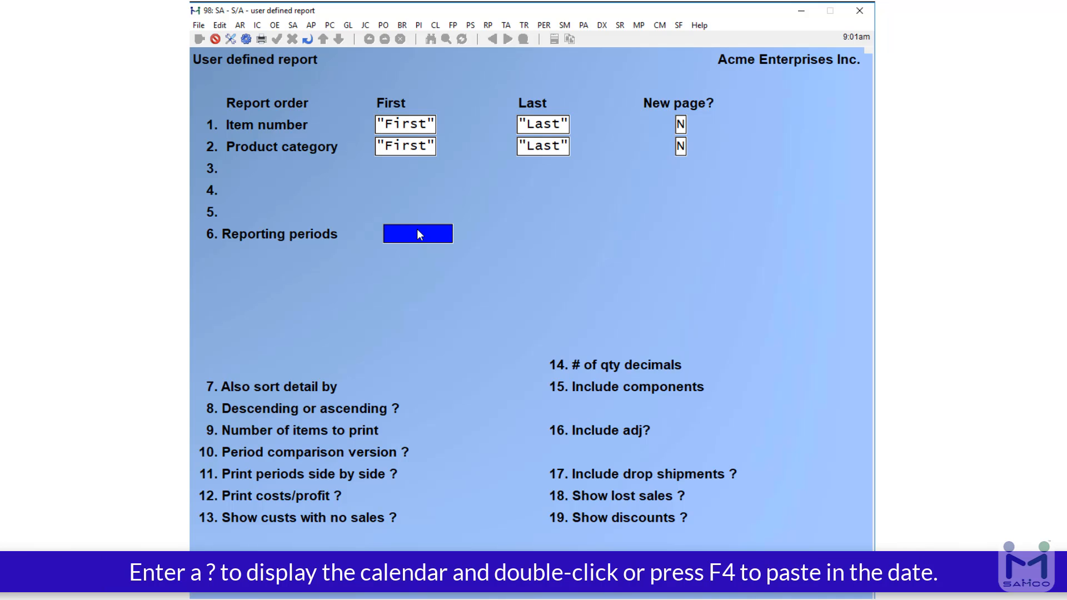
# Pick August 15, 2018 from the calendar as the start date of the first reporting period.
pyautogui.write('?')
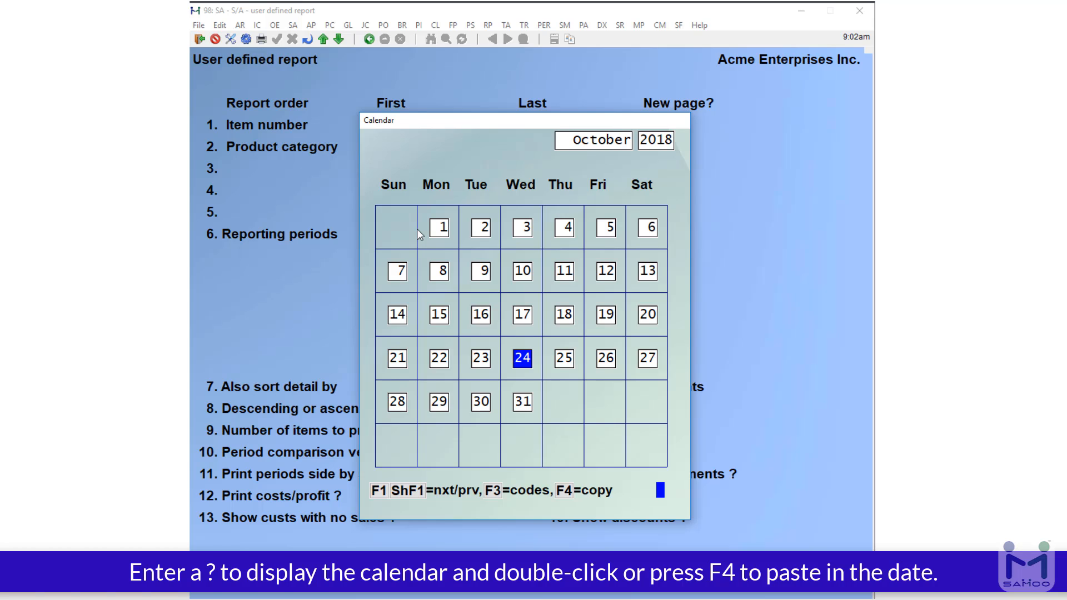
pyautogui.press('F1')
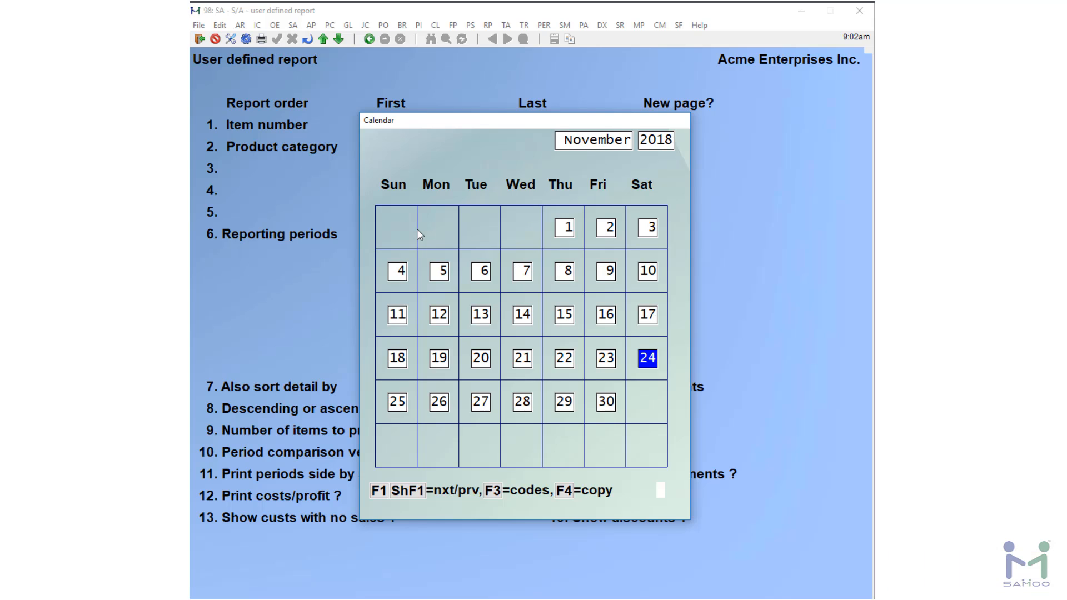
pyautogui.hotkey('shift', 'F1')
pyautogui.hotkey('shift', 'F1')
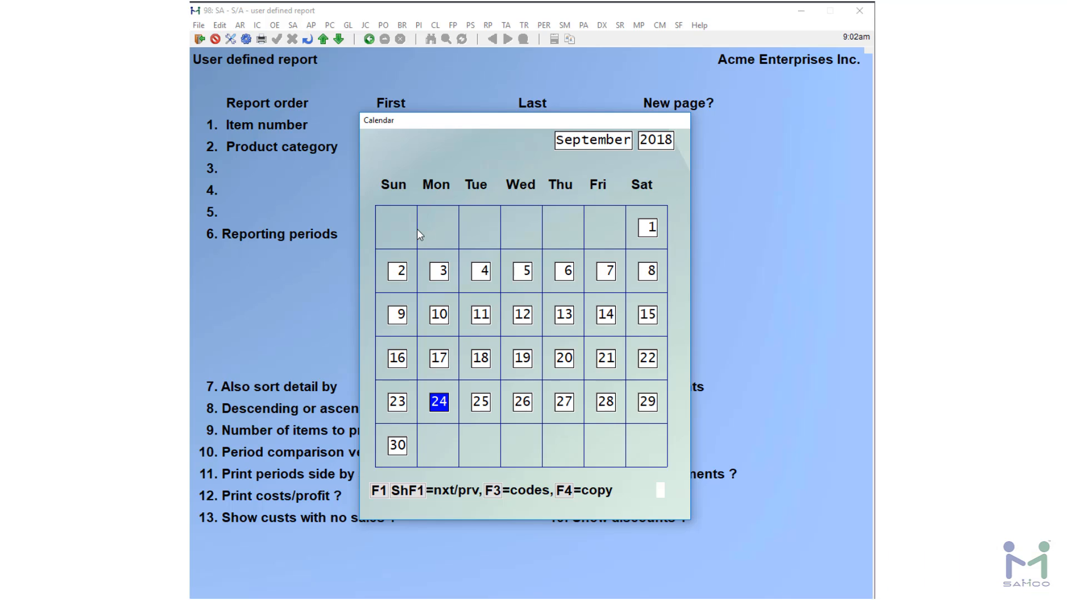
pyautogui.hotkey('shift', 'F1')
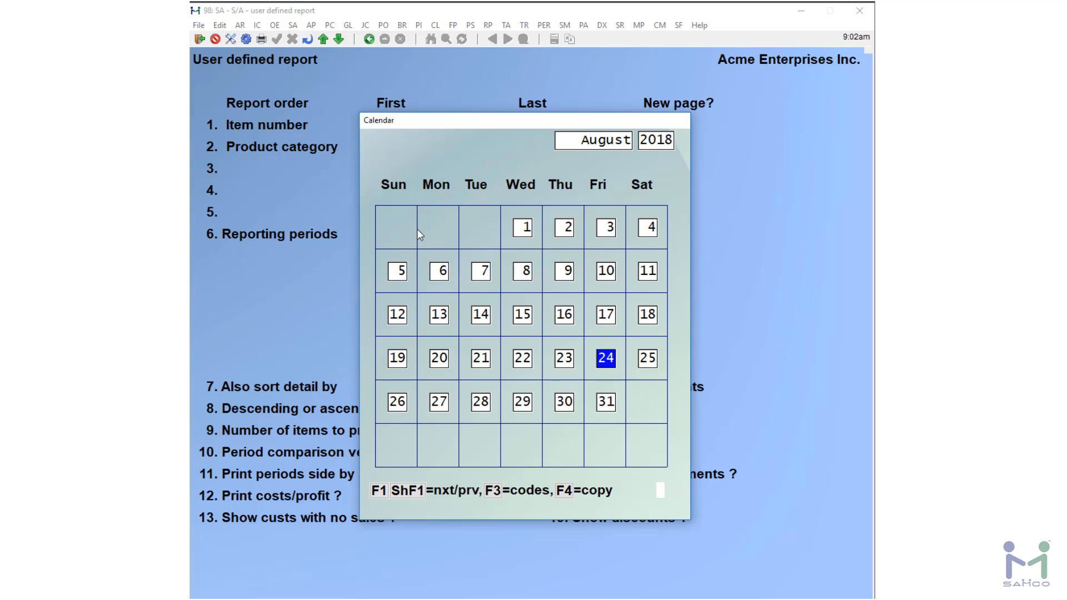
pyautogui.click(520, 315)
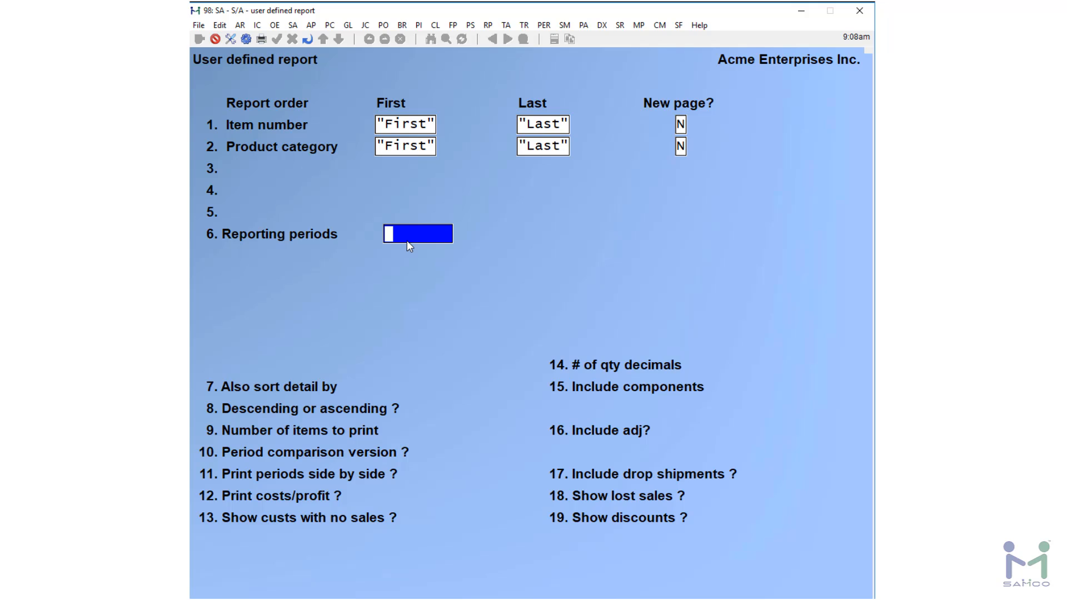
# Try the date codes TOM, YES and SUN as the reporting period's start date, clearing the field after each.
pyautogui.press('Return')
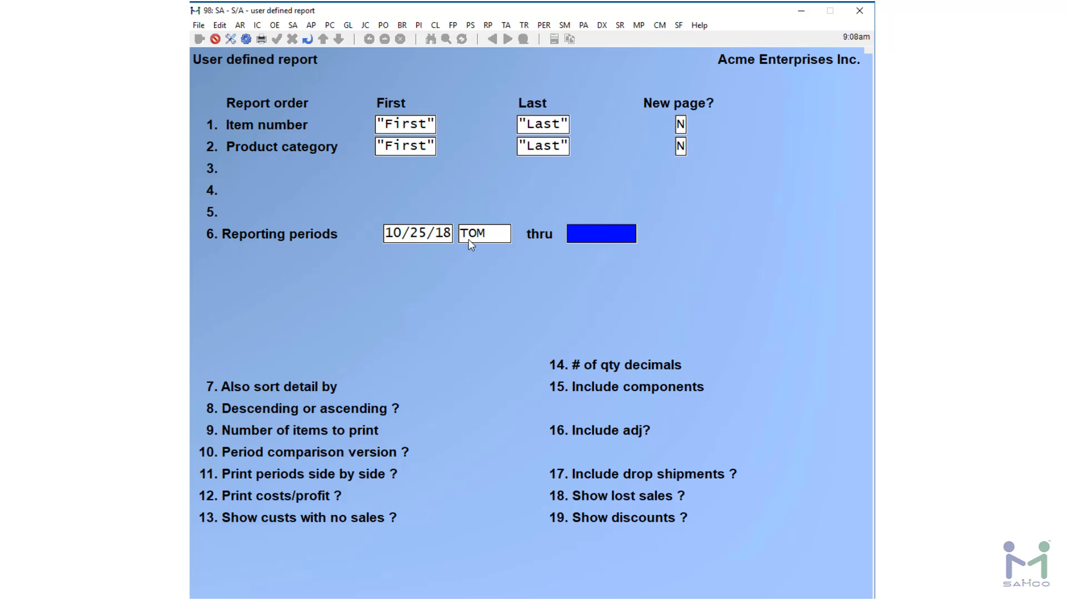
pyautogui.press('Escape')
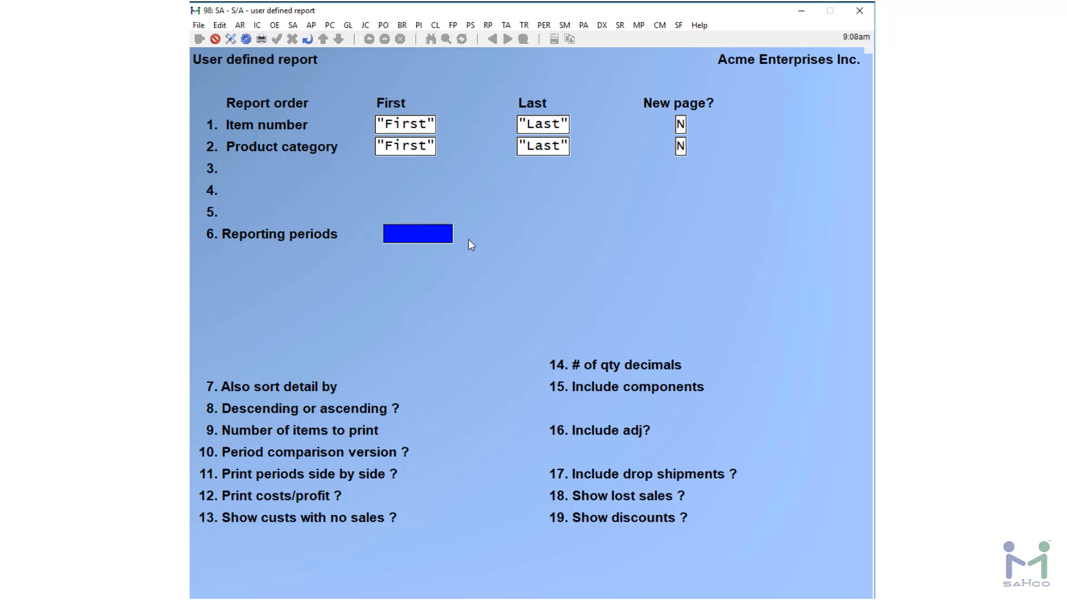
pyautogui.write('YES')
pyautogui.press('Return')
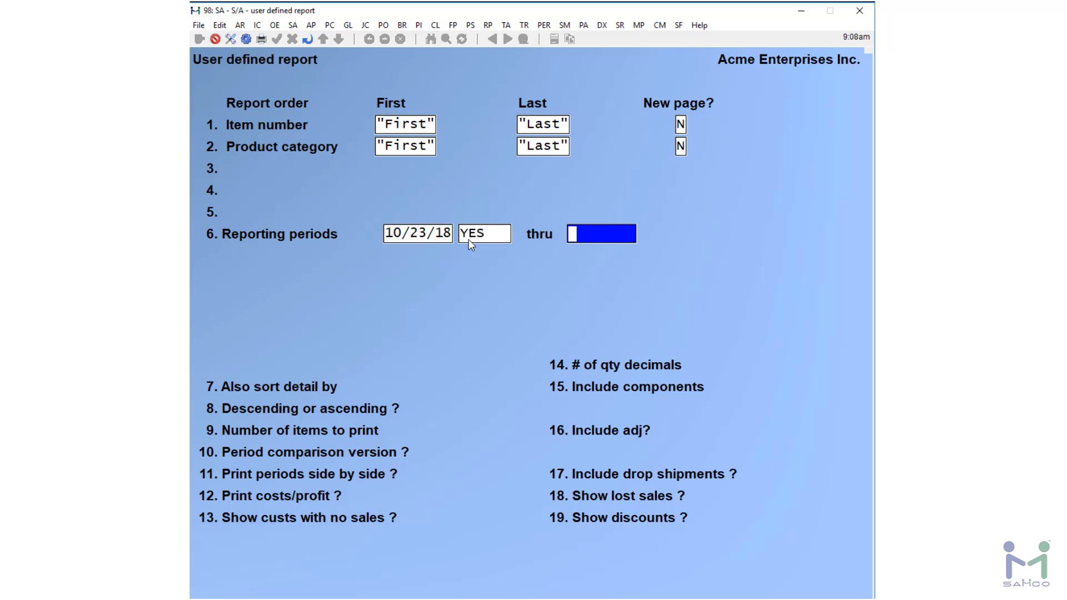
pyautogui.press('Escape')
pyautogui.write('TOM')
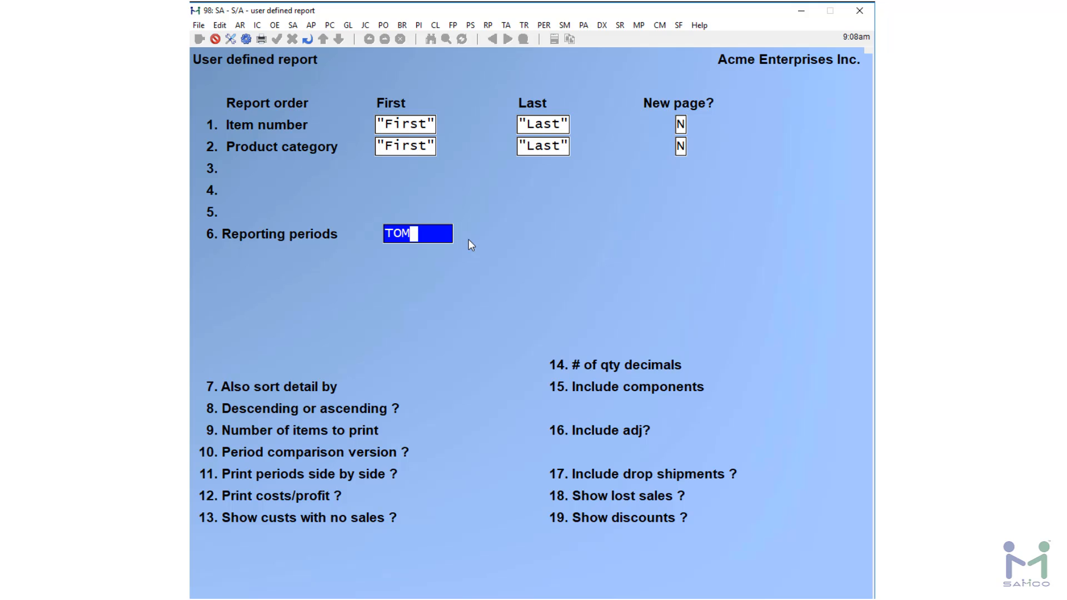
pyautogui.press('Return')
pyautogui.press('Escape')
pyautogui.write('SUN')
pyautogui.press('Return')
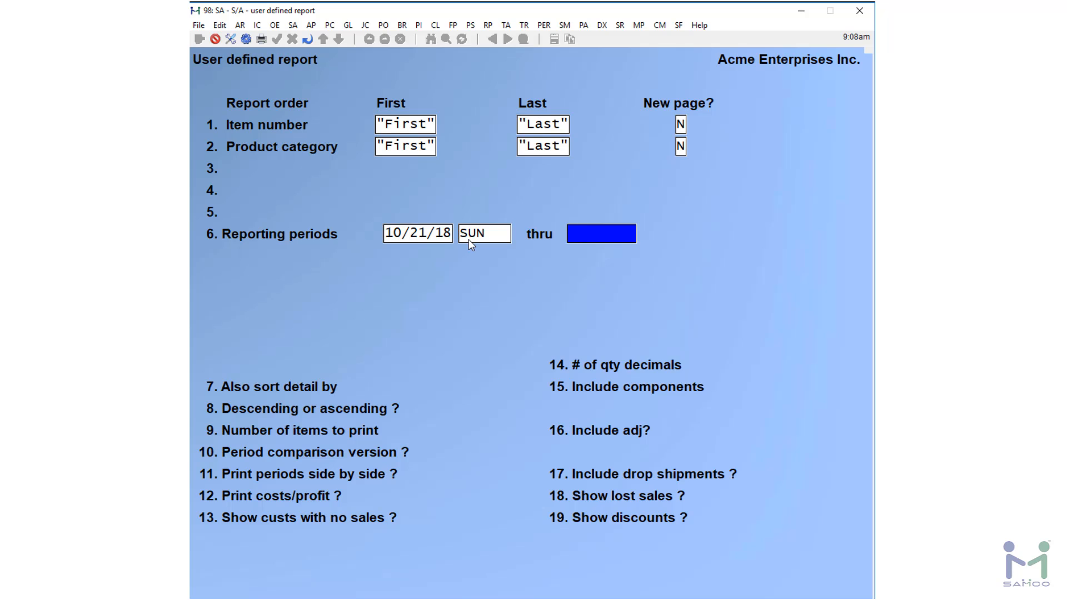
pyautogui.press('Escape')
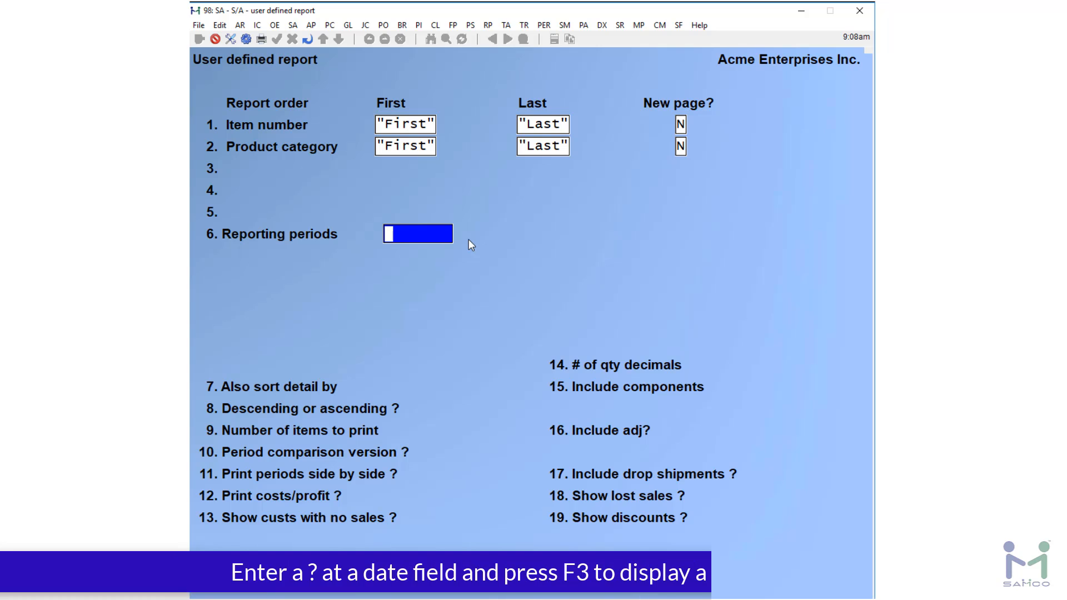
# Examine the list of date codes from the start date field, including the weekday codes, week modifiers and date math.
pyautogui.write('?')
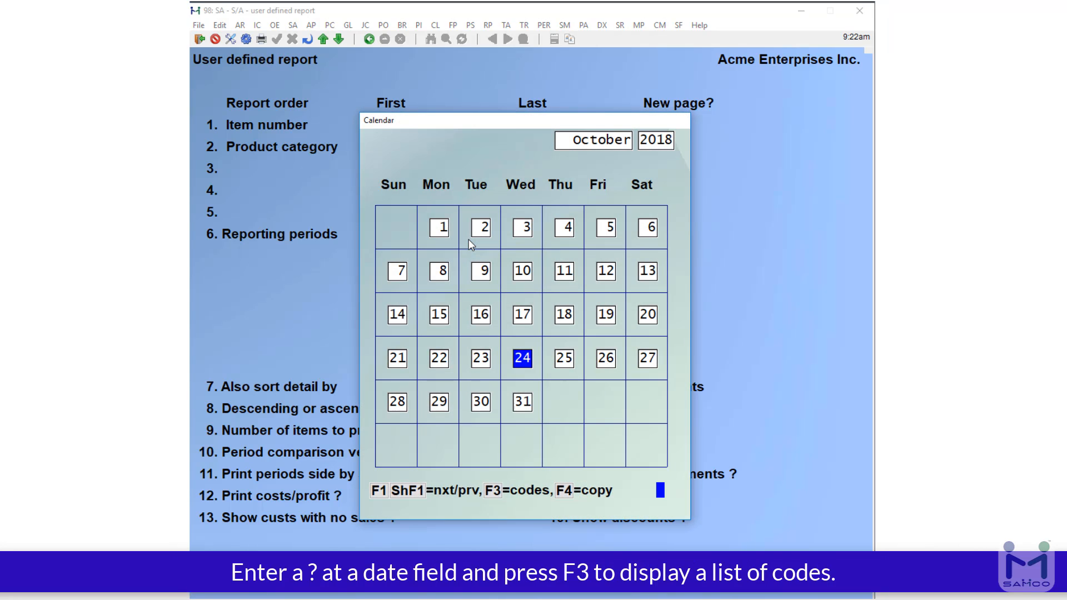
pyautogui.press('F3')
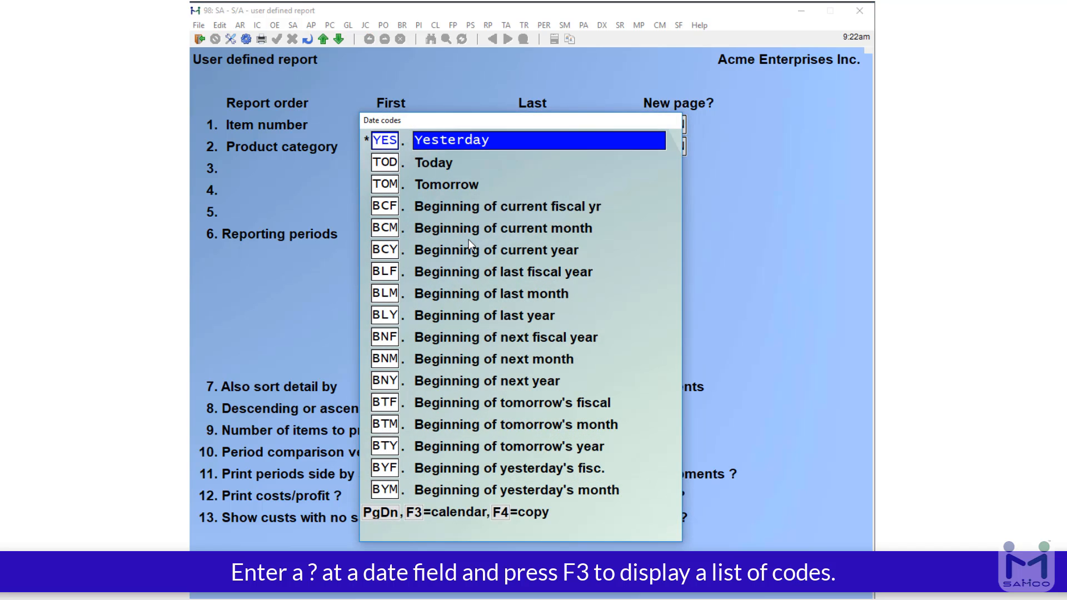
pyautogui.press('Down')
pyautogui.press('Down')
pyautogui.press('Down')
pyautogui.press('Down')
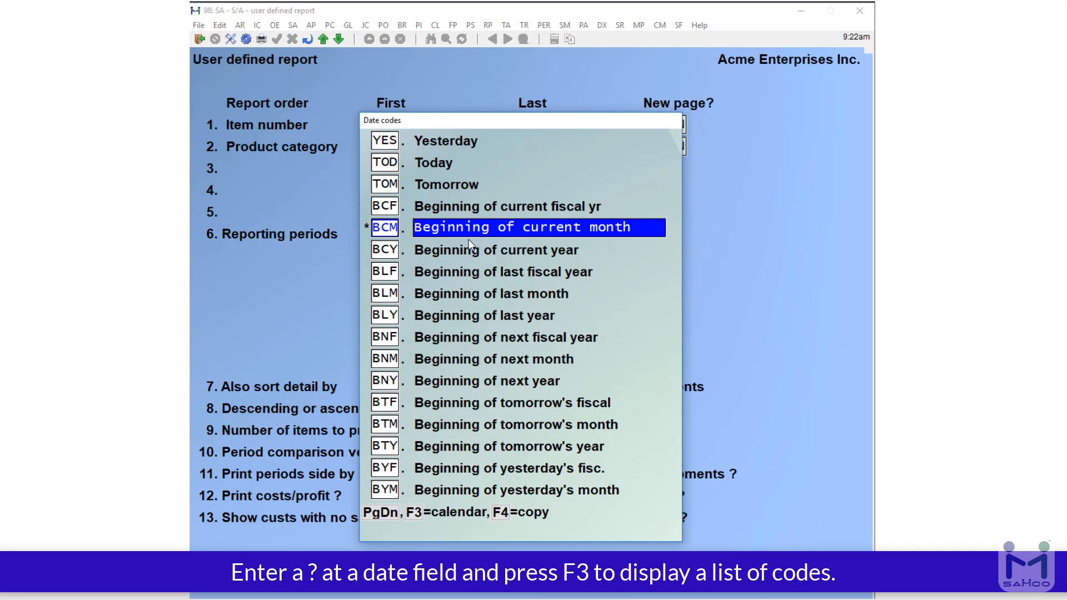
pyautogui.press('pagedown')
pyautogui.press('pagedown')
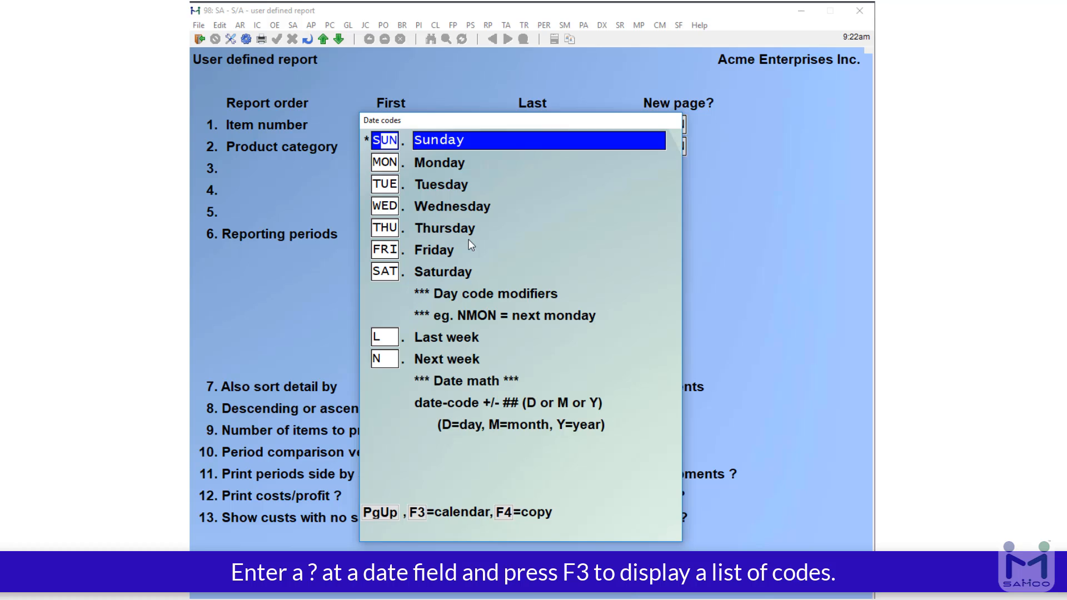
pyautogui.press('Down')
pyautogui.press('Down')
pyautogui.press('Down')
pyautogui.press('Down')
pyautogui.press('Down')
pyautogui.press('Down')
pyautogui.press('Down')
pyautogui.press('Down')
pyautogui.press('Down')
pyautogui.press('Down')
pyautogui.press('Down')
pyautogui.press('Down')
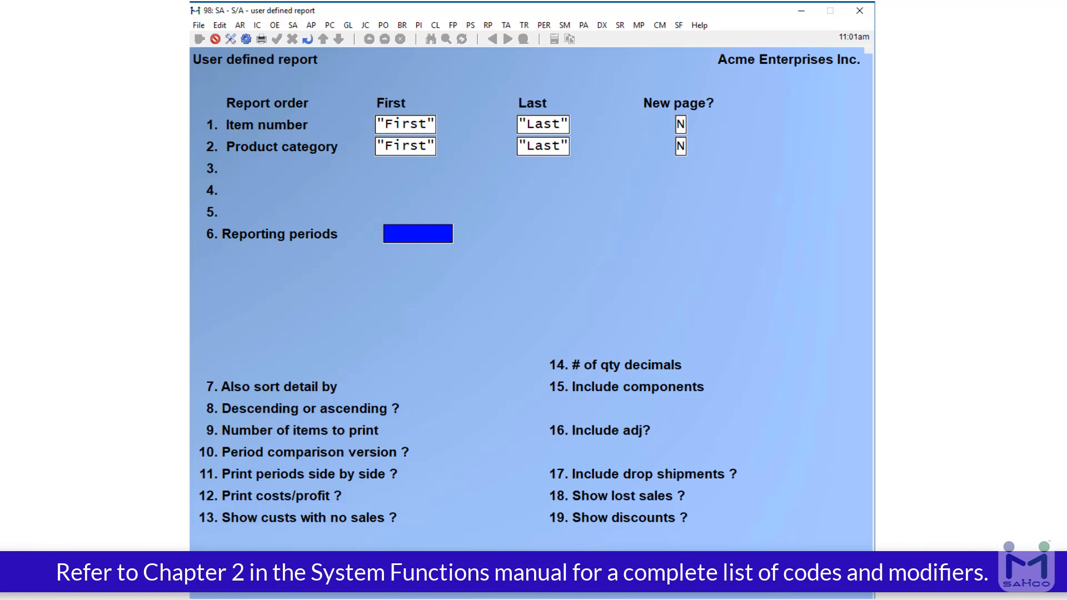
# Copy the Beginning of current month code from the date codes list into the period's start date, and clear the entry.
pyautogui.press('F8')
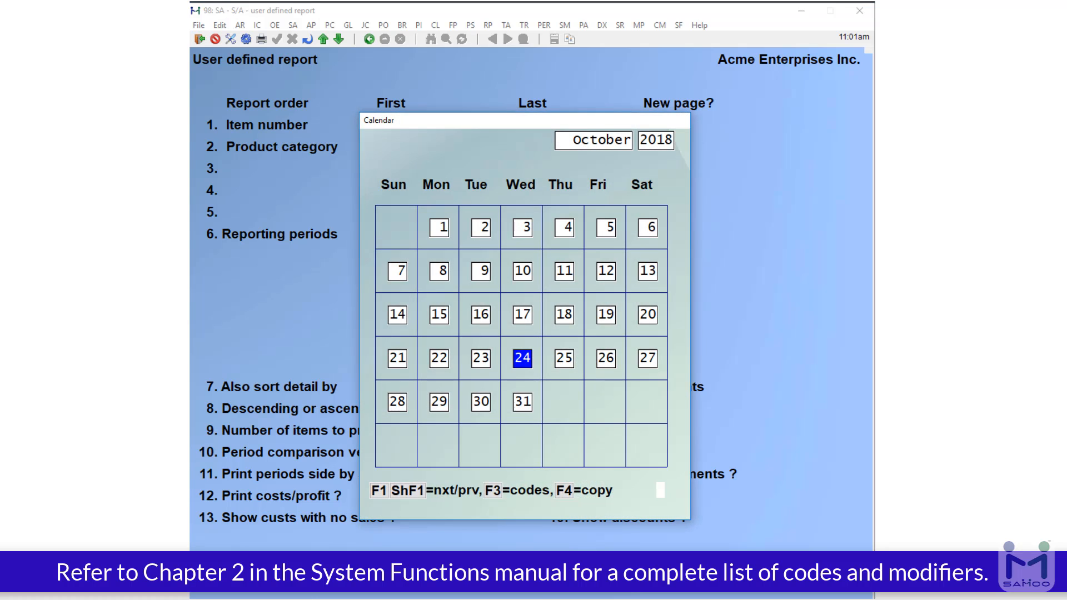
pyautogui.press('F3')
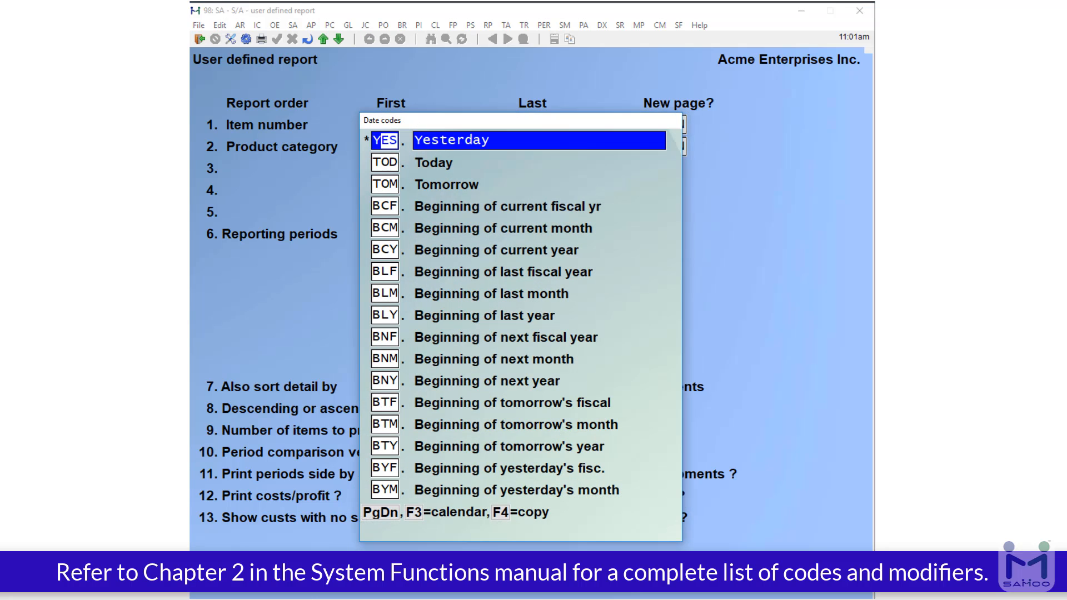
pyautogui.press('Down')
pyautogui.press('Down')
pyautogui.press('Down')
pyautogui.press('Down')
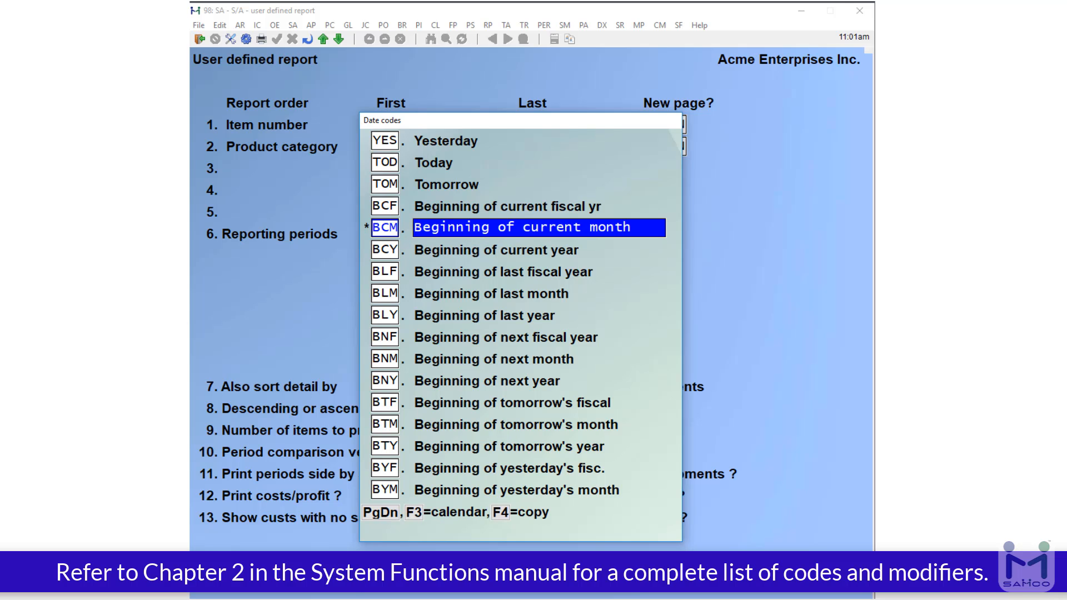
pyautogui.press('Return')
pyautogui.press('Return')
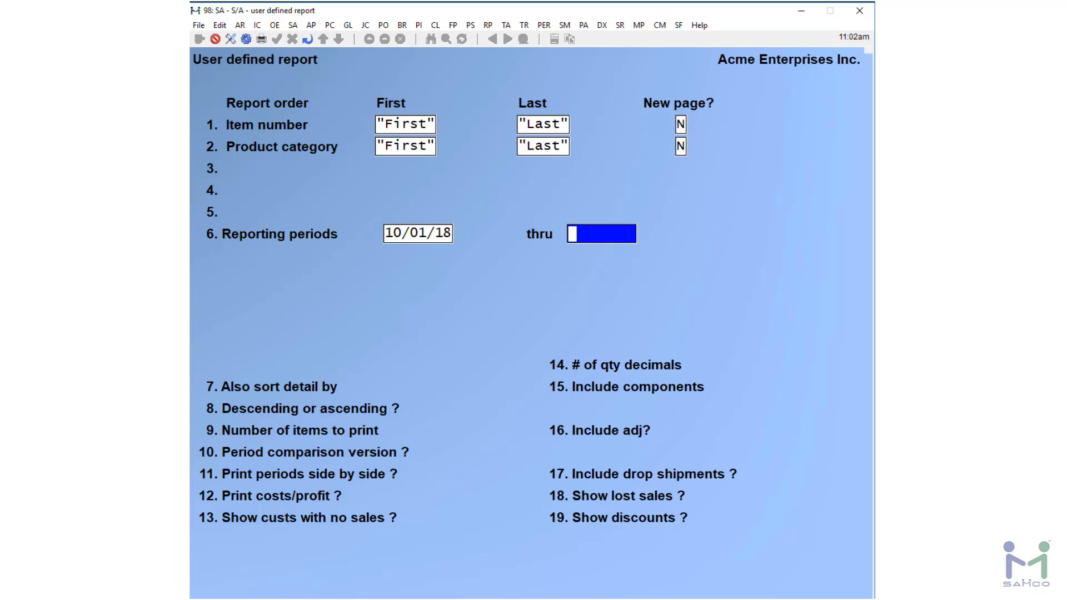
pyautogui.press('Up')
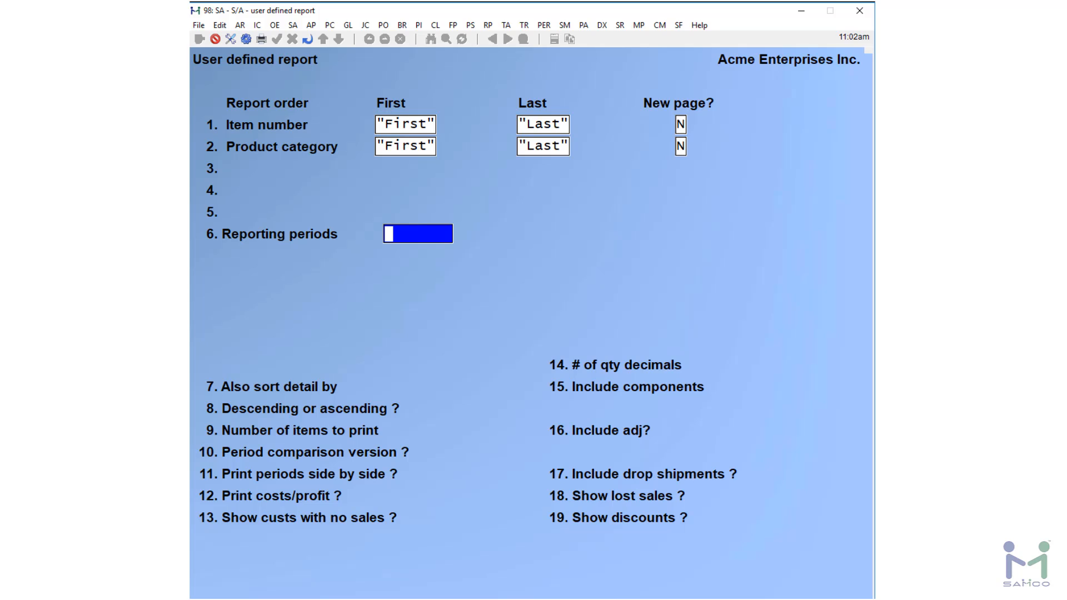
# Set the first reporting period to run from date code BCM through ECM.
pyautogui.write('bcm')
pyautogui.press('Return')
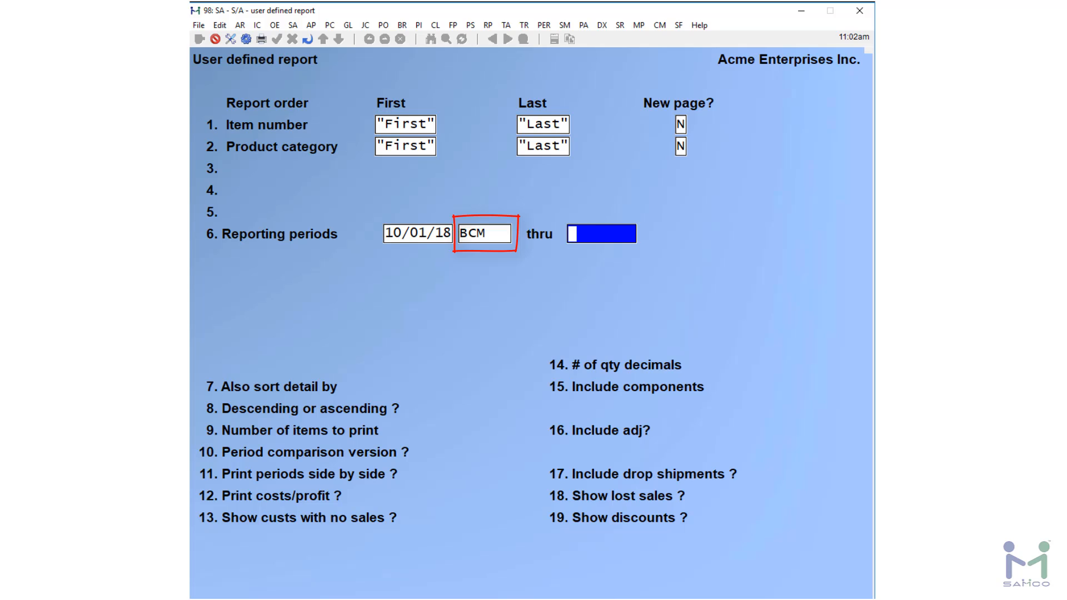
pyautogui.write('ecm')
pyautogui.press('Return')
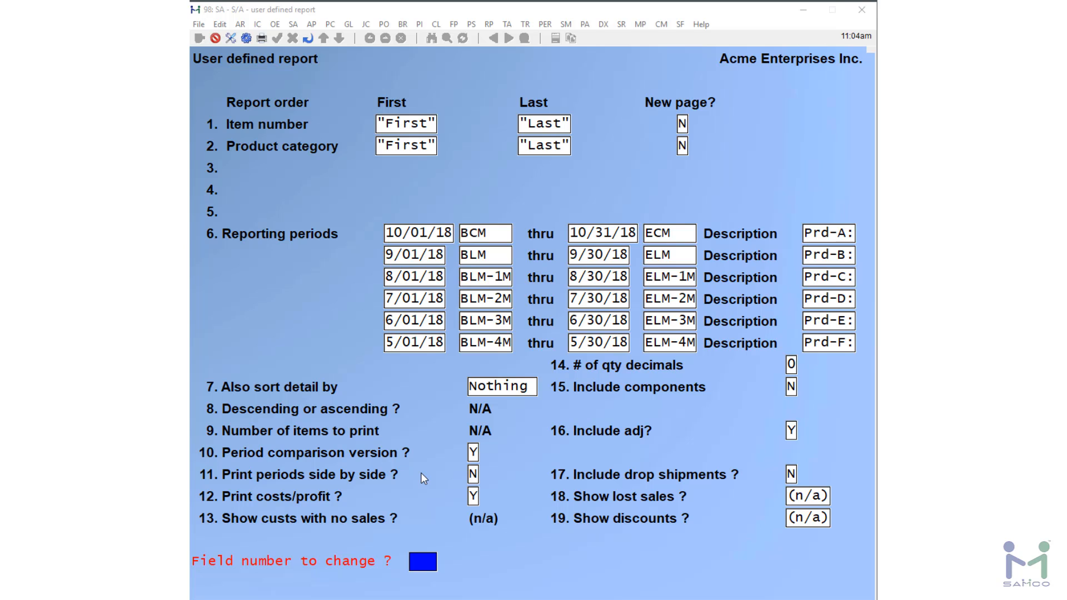
# Accept the completed report fields and save the settings under the name LAST 6 MONTHS.
pyautogui.click(393, 446)
pyautogui.press('Return')
pyautogui.press('Return')
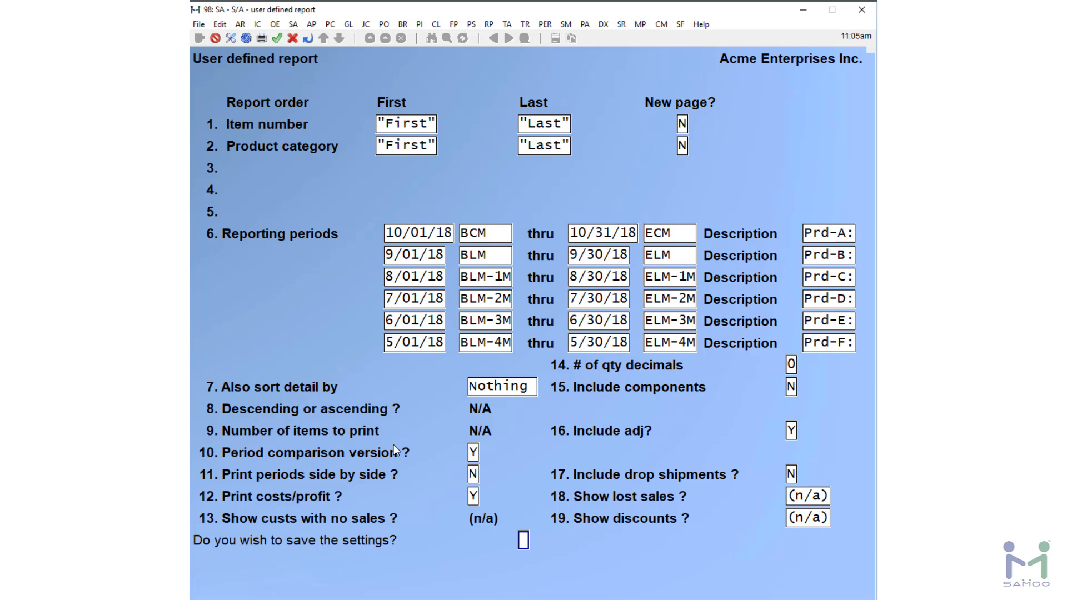
pyautogui.press('Return')
pyautogui.write('Last 6 MONTHS')
pyautogui.press('Return')
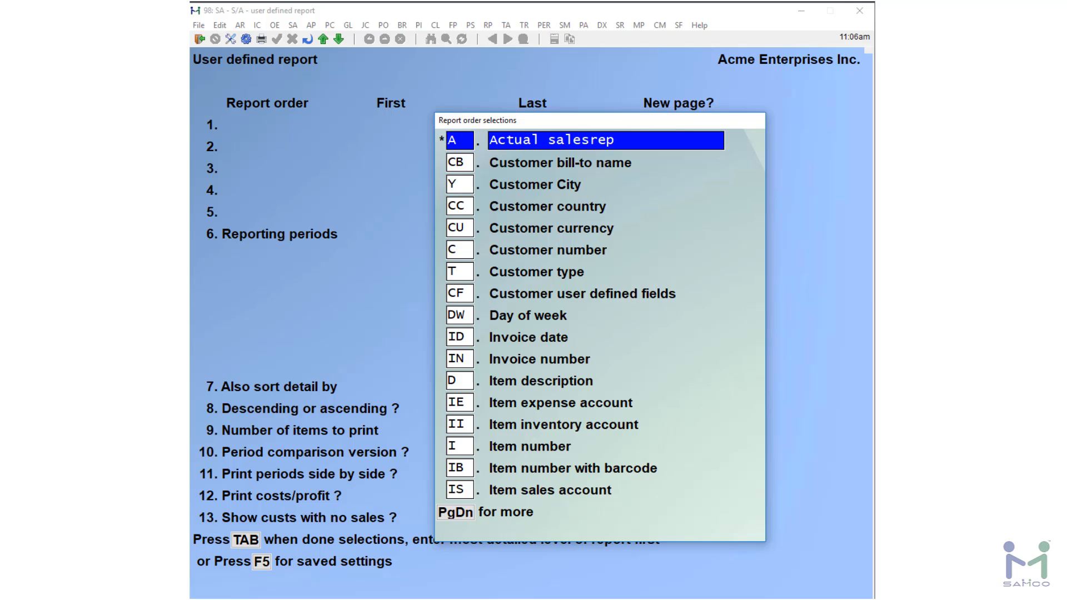
# Load the saved report settings LAST 6 MONTHS into the new user defined report.
pyautogui.press('F5')
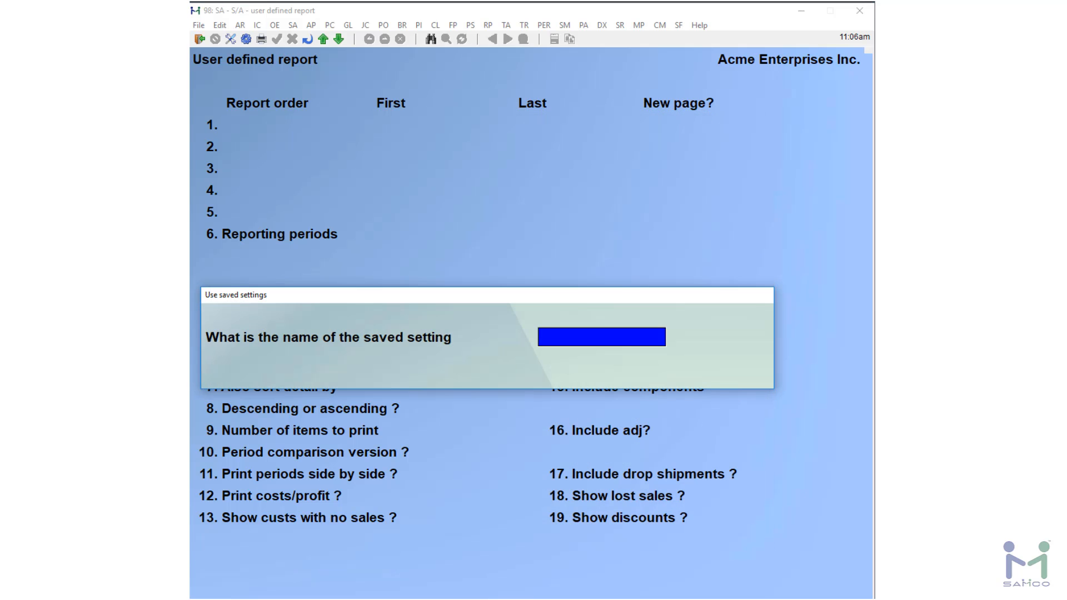
pyautogui.press('F2')
pyautogui.press('Down')
pyautogui.press('Down')
pyautogui.press('Down')
pyautogui.press('Down')
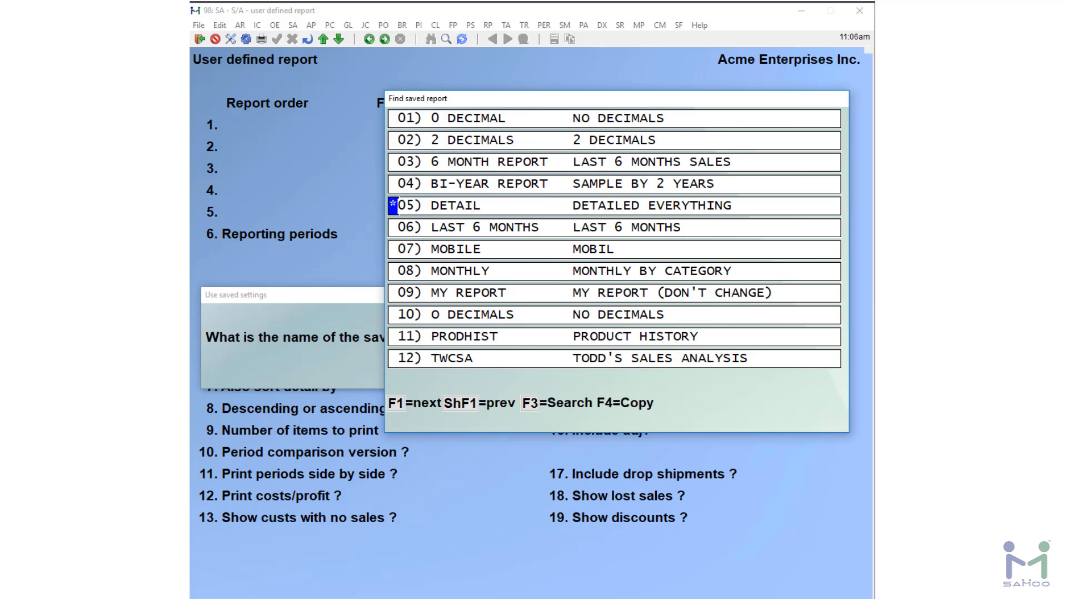
pyautogui.press('Down')
pyautogui.press('Return')
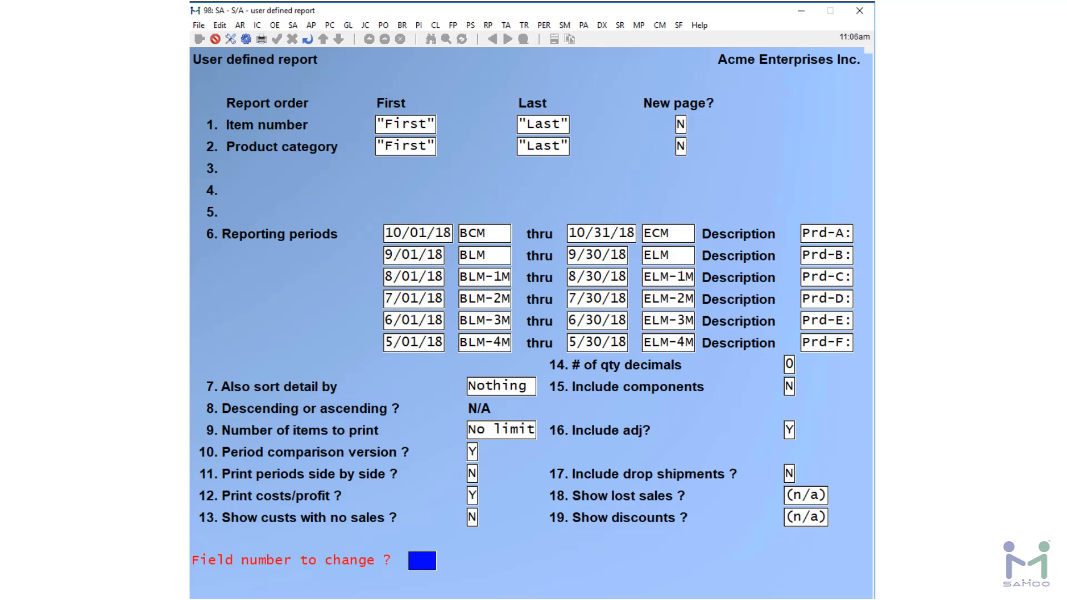